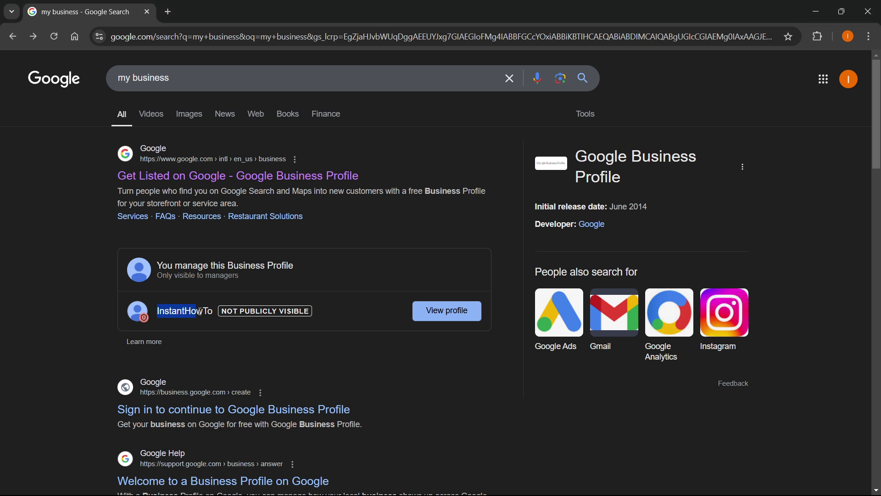
# Step: Open the InstantHowTo Business Profile card from the 'my business' search results
pyautogui.click(444, 316)
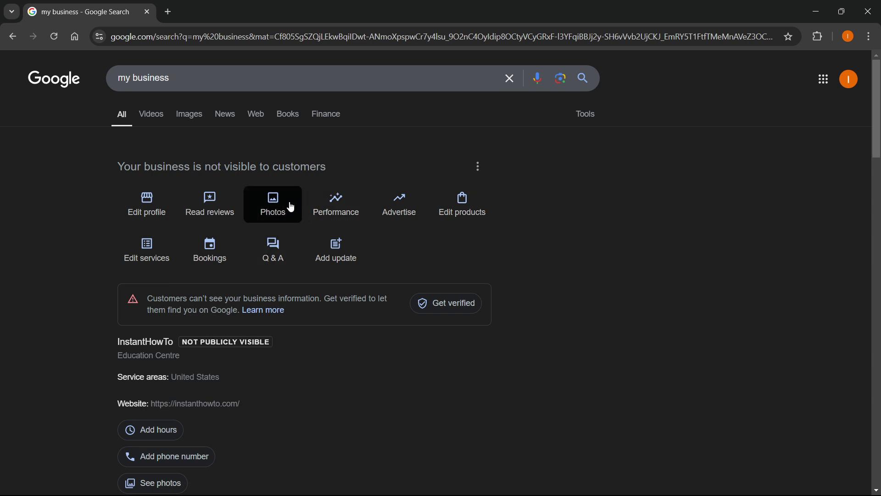
# Step: Open the Photos tile to show Add photos, cover photo and logo options
pyautogui.click(274, 208)
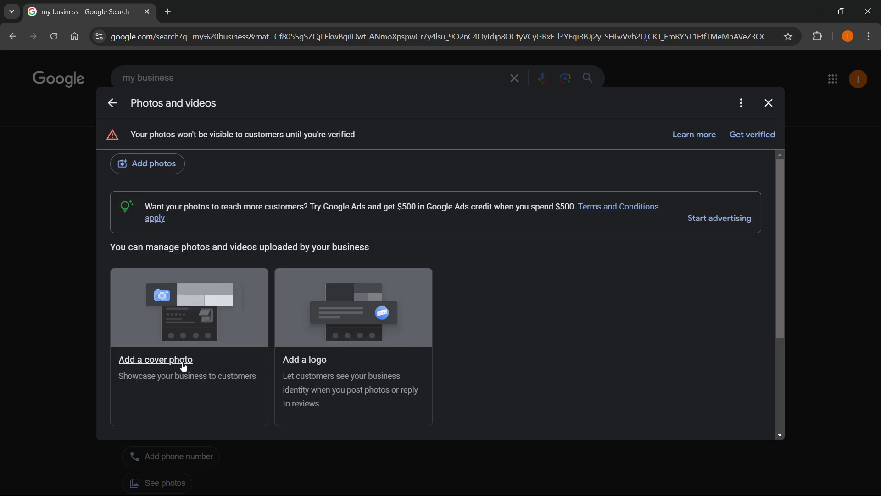